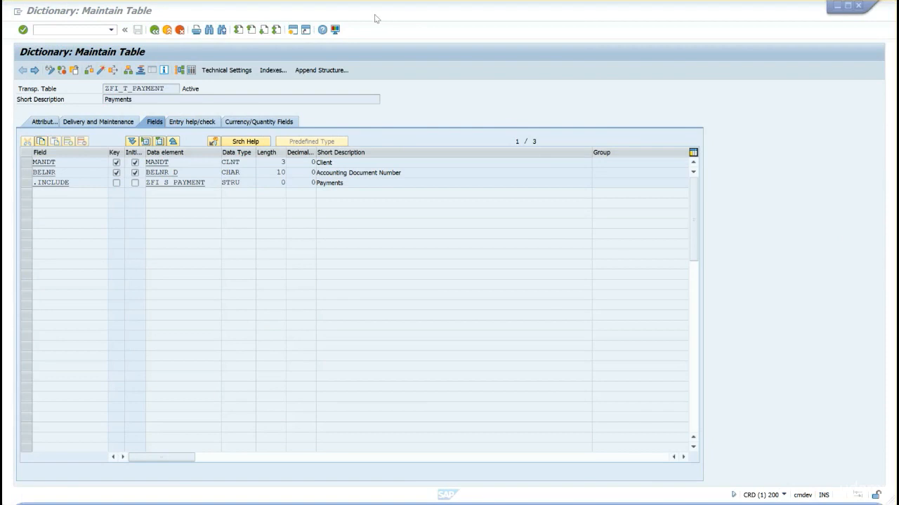
Open the Table Maintenance Generator for ZFI_T_PAYMENT and set the authorization group to &NC& (w/o auth. group)
{"action": "left_click", "coordinate": [190, 13]}
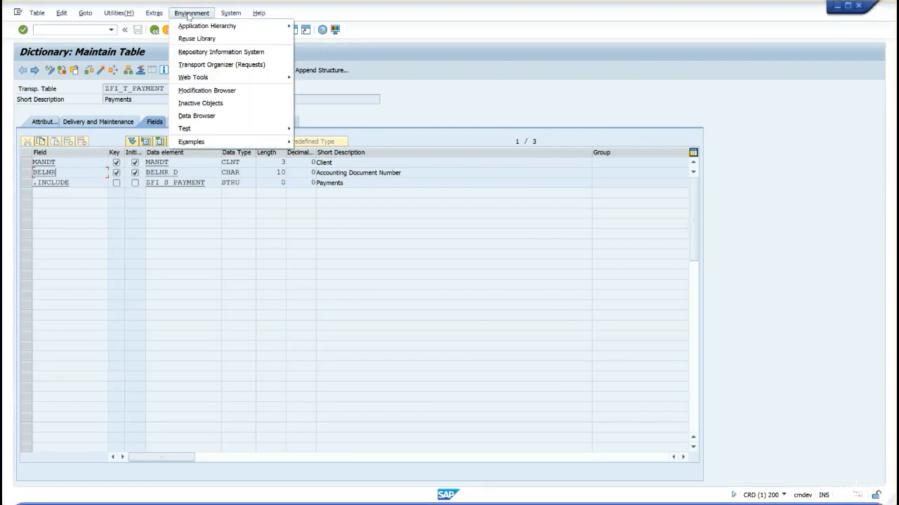
{"action": "mouse_move", "coordinate": [107, 13]}
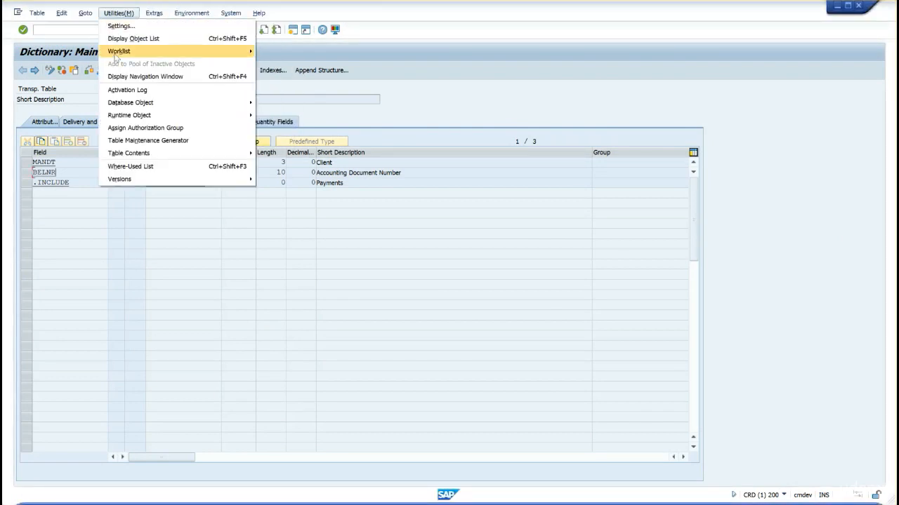
{"action": "left_click", "coordinate": [128, 141]}
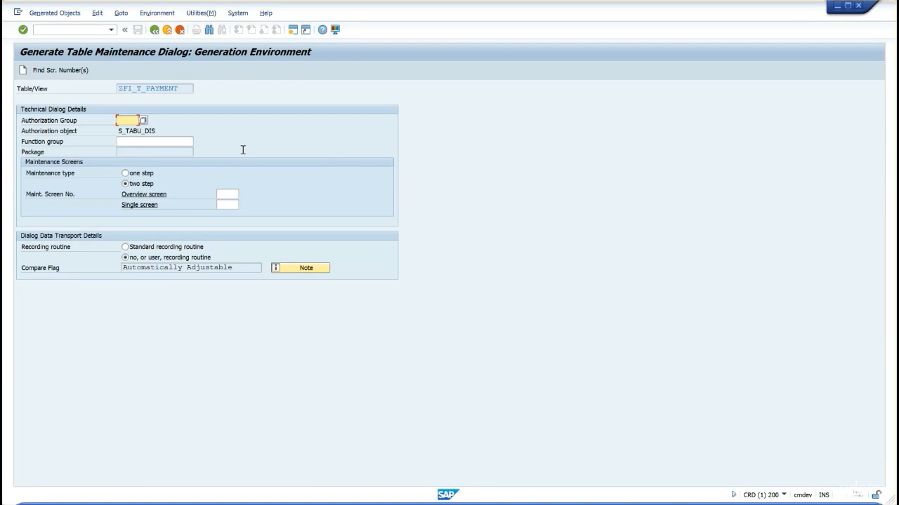
{"action": "key", "text": "F4"}
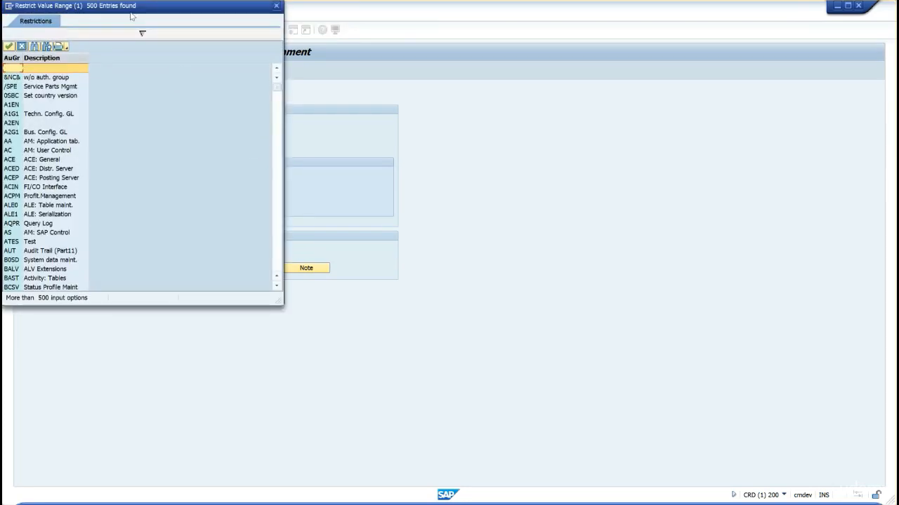
{"action": "left_click", "coordinate": [94, 91]}
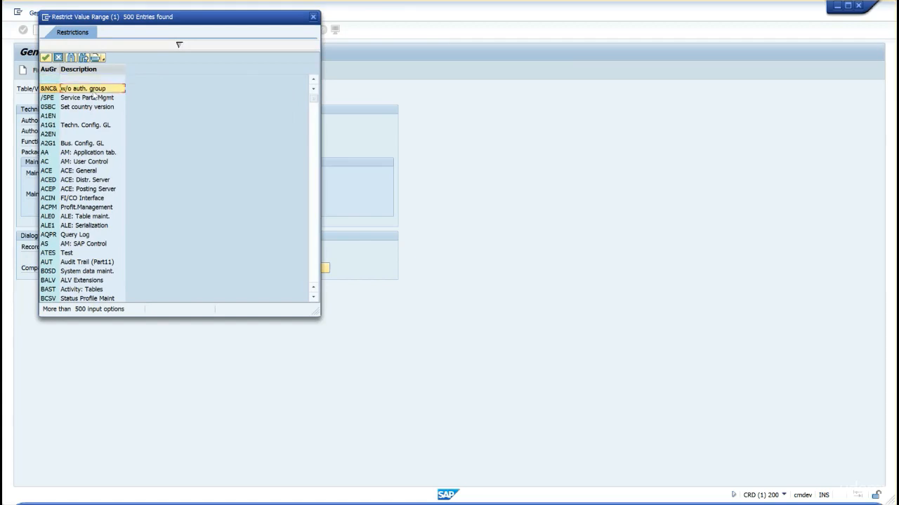
{"action": "double_click", "coordinate": [94, 92]}
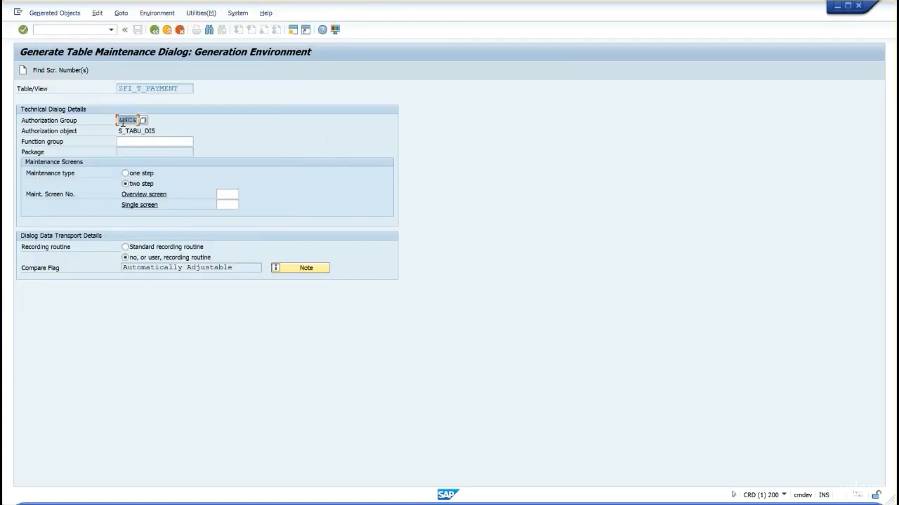
Use the table name ZFI_T_PAYMENT as the function group and set the maintenance type to one step
{"action": "left_click", "coordinate": [168, 143]}
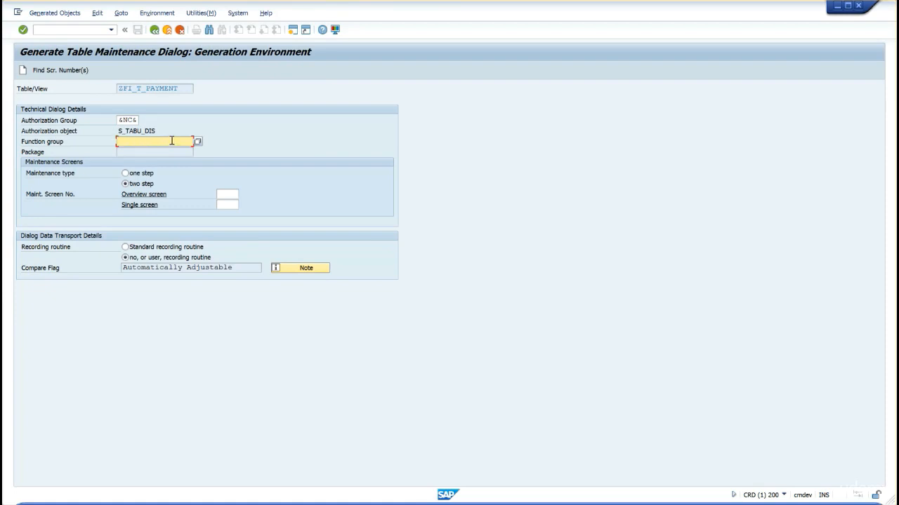
{"action": "left_click_drag", "start_coordinate": [182, 89], "coordinate": [92, 80]}
{"action": "key", "text": "ctrl+c"}
{"action": "left_click", "coordinate": [139, 142]}
{"action": "key", "text": "ctrl+v"}
{"action": "left_click", "coordinate": [148, 176]}
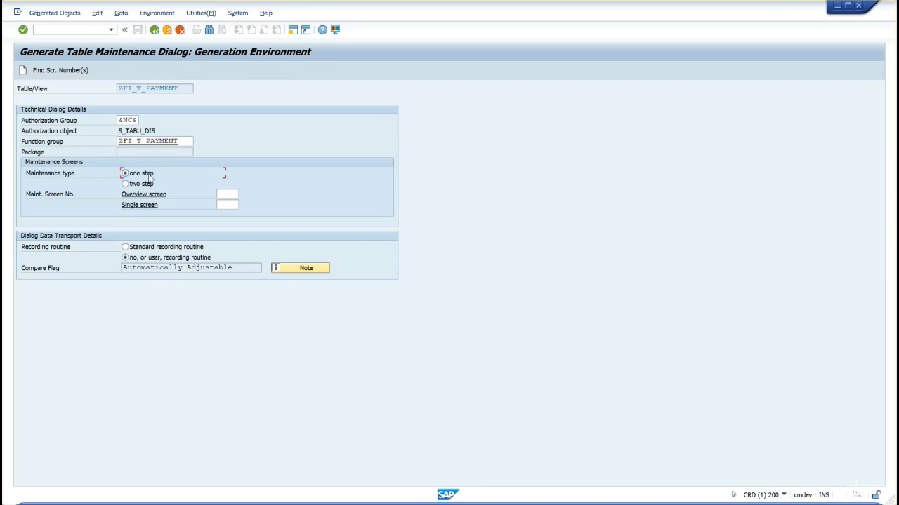
Request a proposal for the maintenance screen numbers and set the overview screen to 1
{"action": "left_click", "coordinate": [52, 71]}
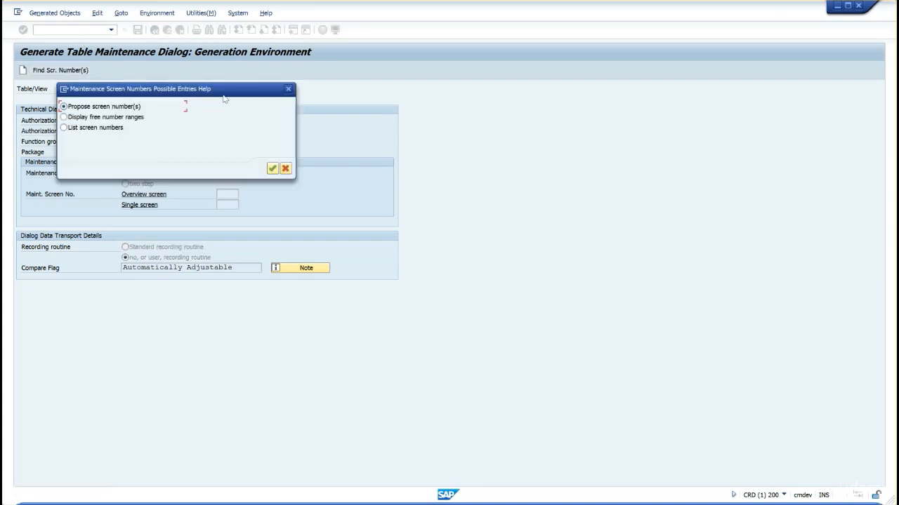
{"action": "left_click_drag", "start_coordinate": [316, 103], "coordinate": [472, 108]}
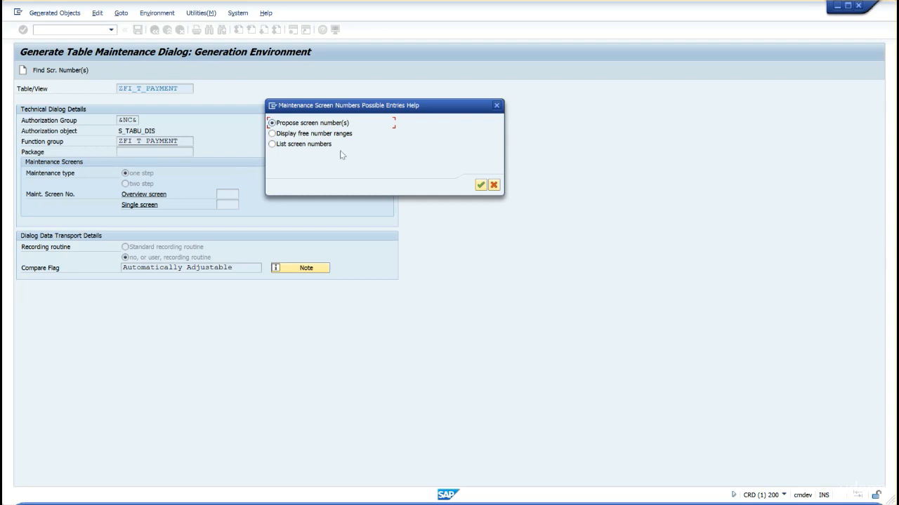
{"action": "left_click", "coordinate": [482, 185]}
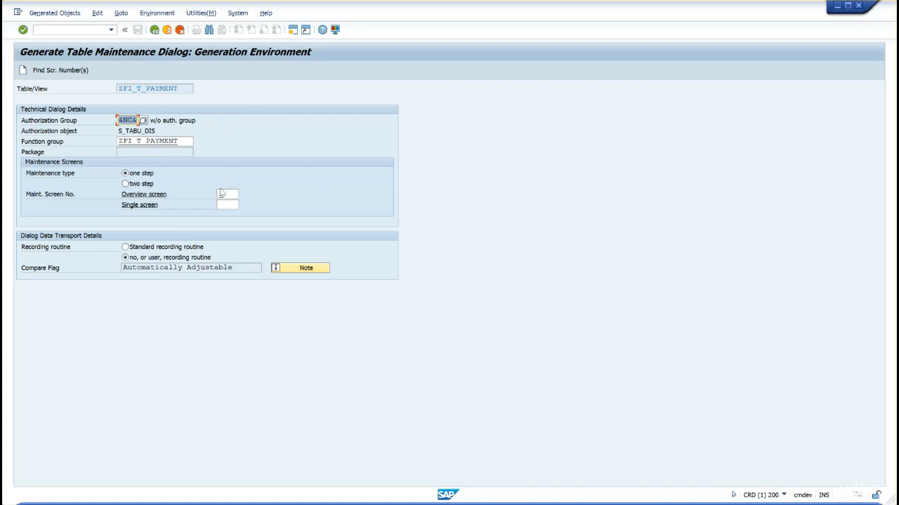
{"action": "left_click", "coordinate": [220, 194]}
Create the table maintenance dialog, saving its function group and maintenance objects as local objects in package $TMP
{"action": "left_click", "coordinate": [24, 71]}
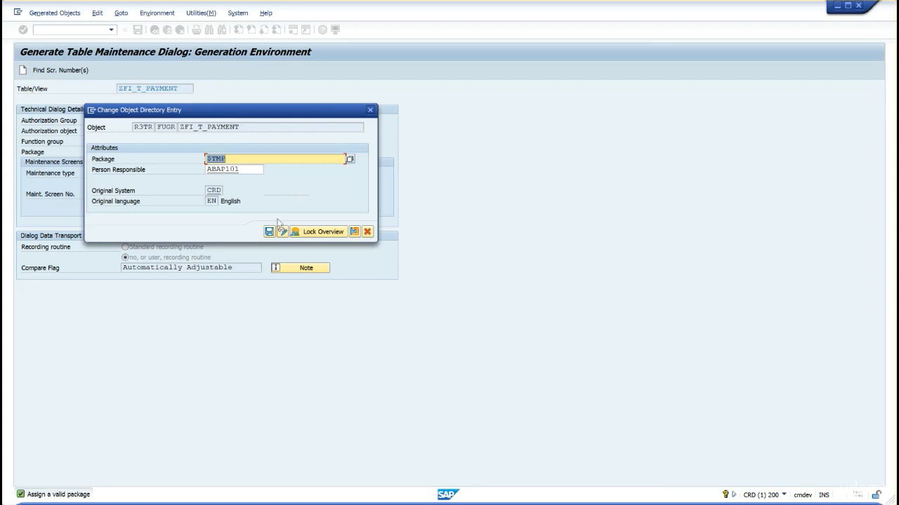
{"action": "left_click", "coordinate": [269, 232]}
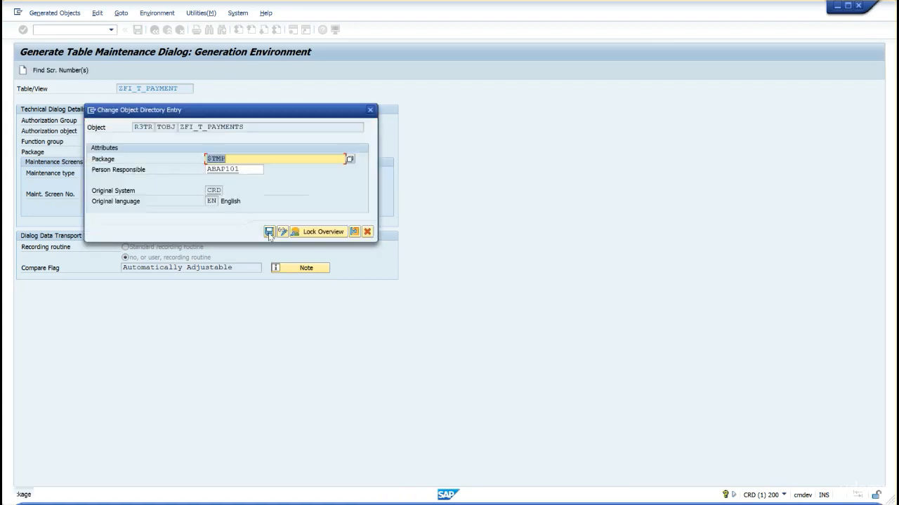
{"action": "left_click", "coordinate": [268, 232]}
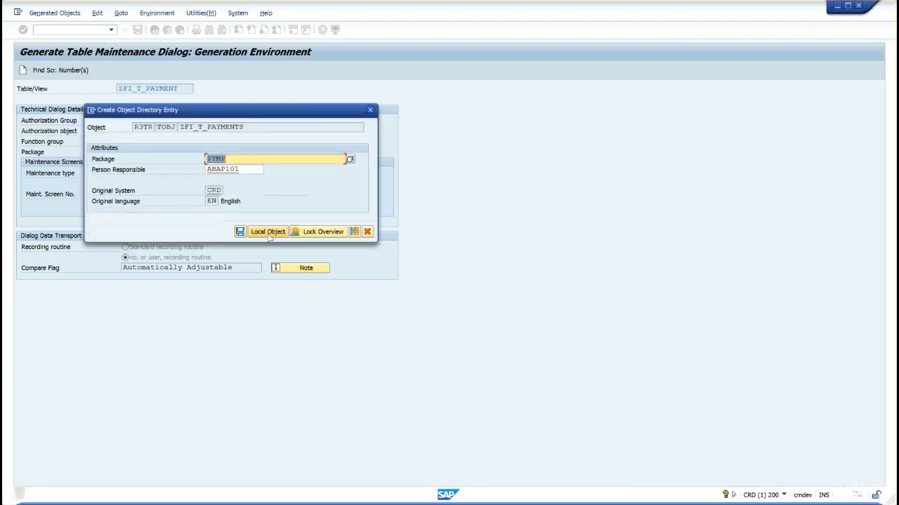
{"action": "left_click", "coordinate": [255, 235]}
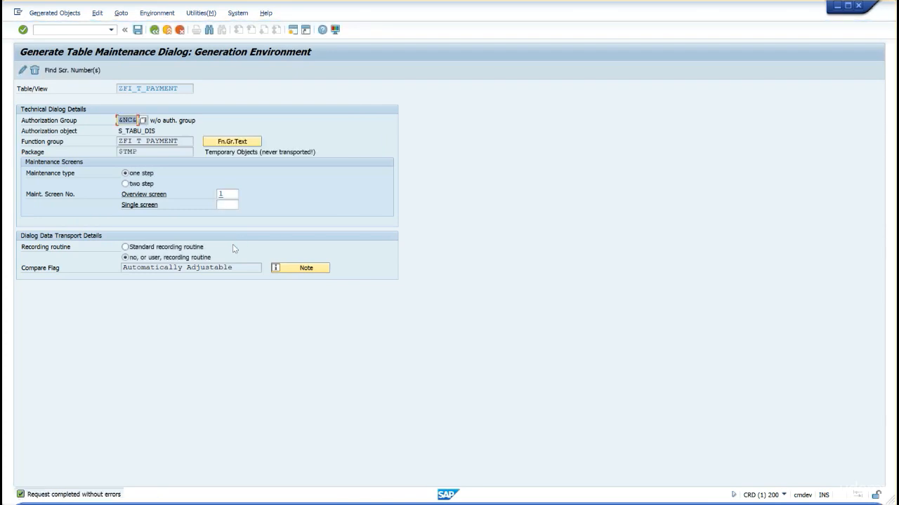
Leave the generator, copy the table name ZFI_T_PAYMENT and exit the ABAP Dictionary to SAP Easy Access
{"action": "left_click", "coordinate": [154, 30]}
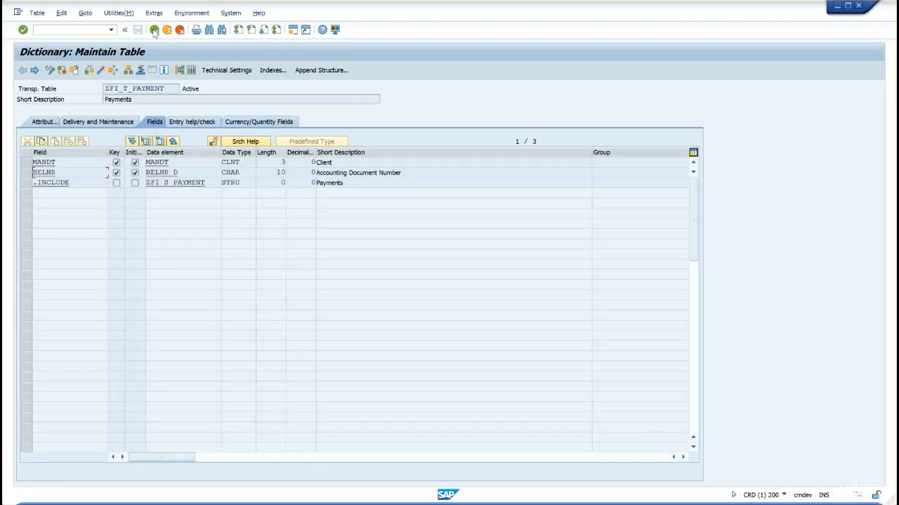
{"action": "left_click_drag", "start_coordinate": [175, 89], "coordinate": [97, 86]}
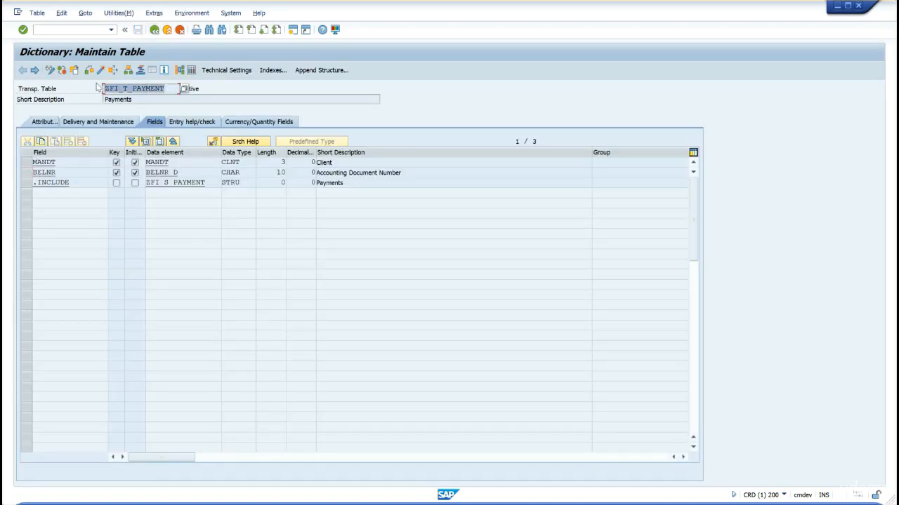
{"action": "key", "text": "ctrl+c"}
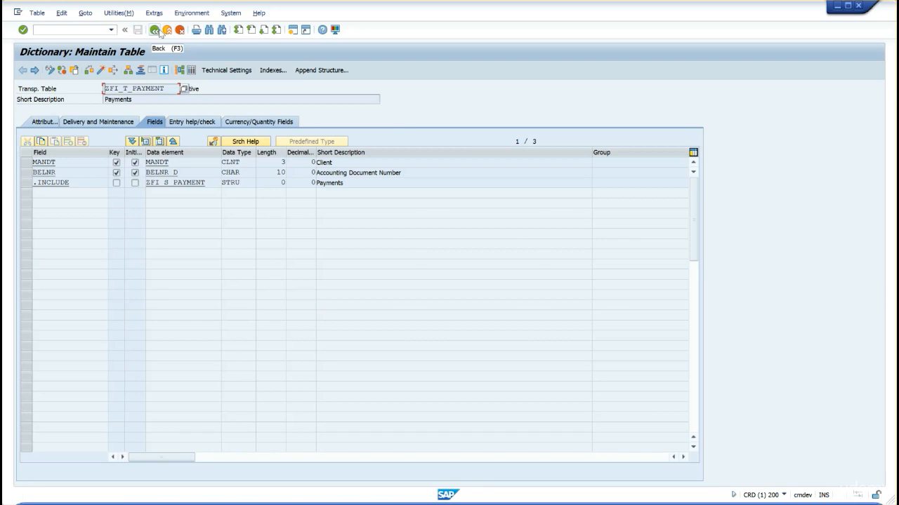
{"action": "left_click", "coordinate": [156, 30]}
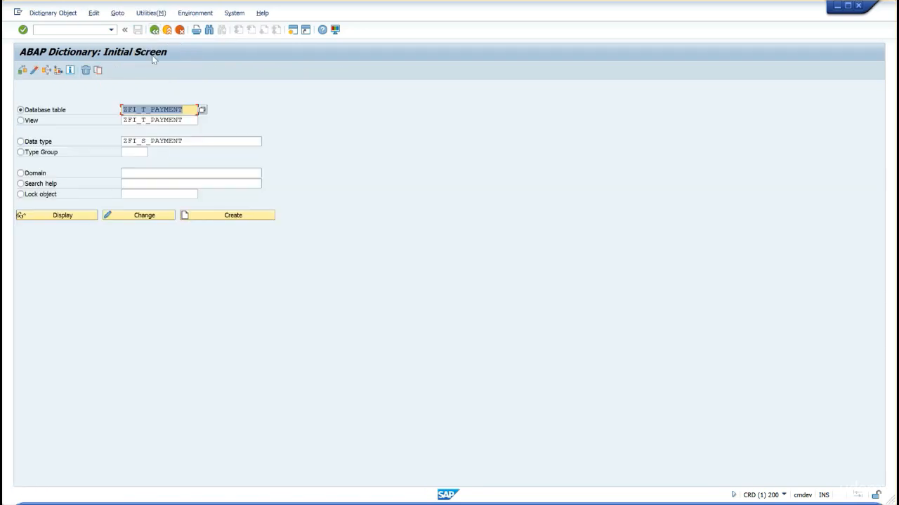
{"action": "left_click", "coordinate": [156, 31]}
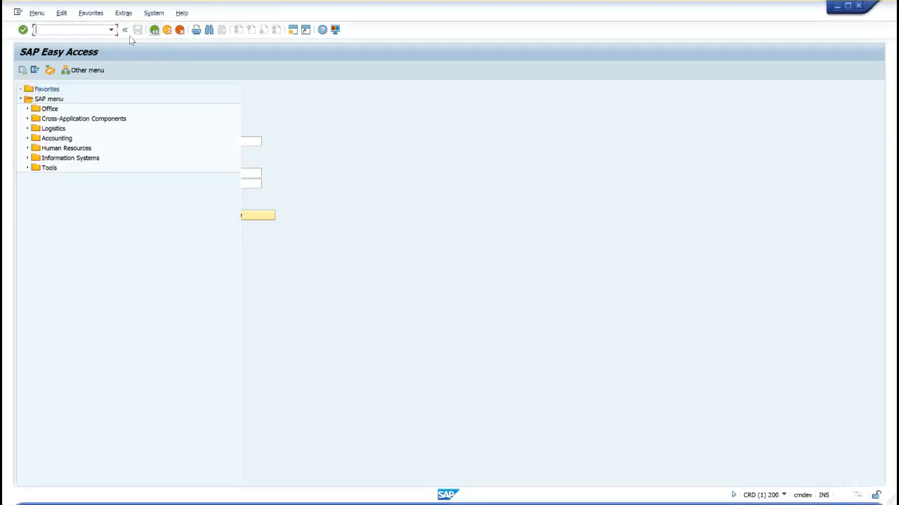
Start transaction SM30 and open table ZFI_T_PAYMENT for maintenance without data restrictions
{"action": "type", "text": "s"}
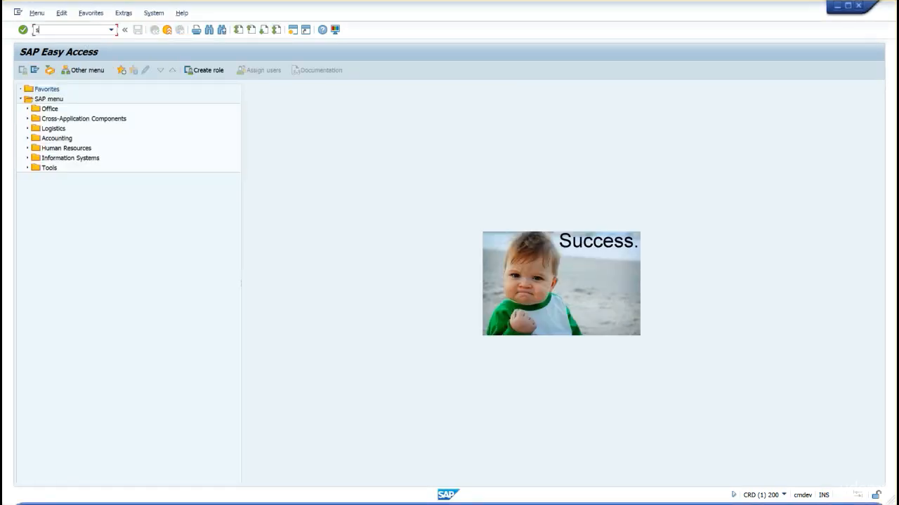
{"action": "type", "text": "m30"}
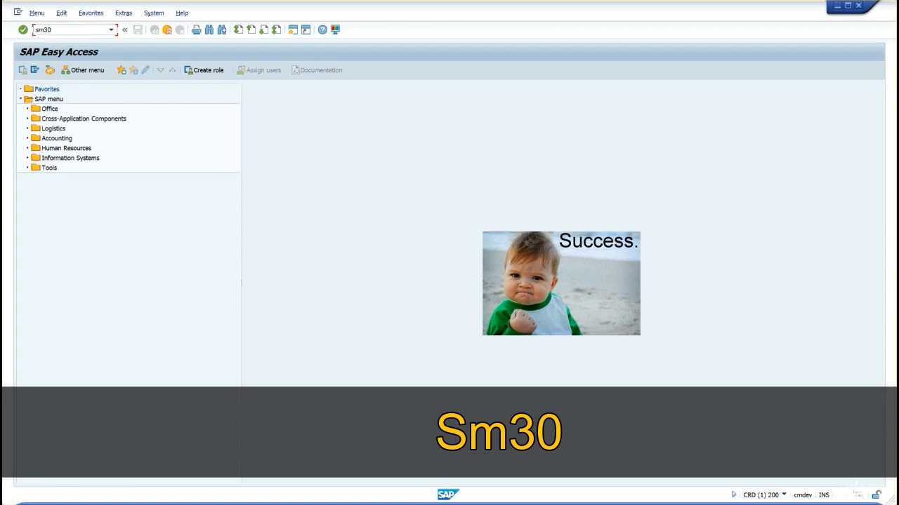
{"action": "key", "text": "Return"}
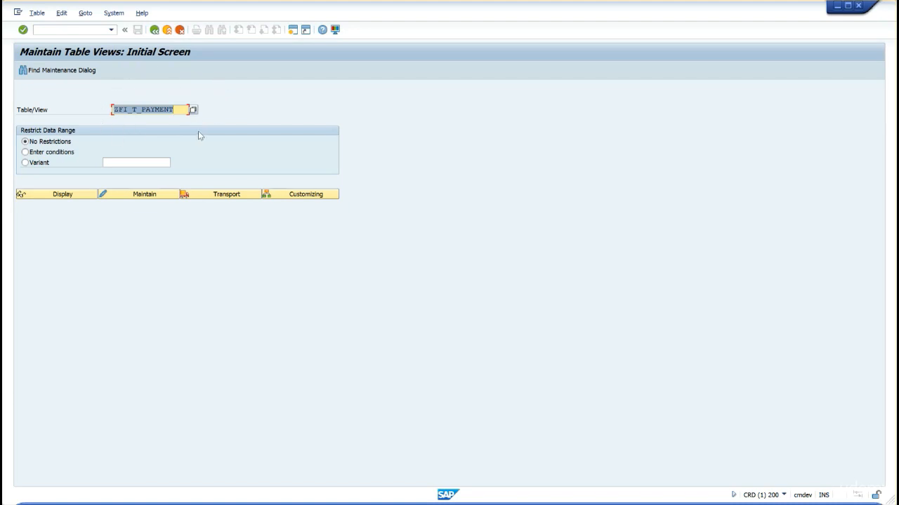
{"action": "left_click", "coordinate": [148, 193]}
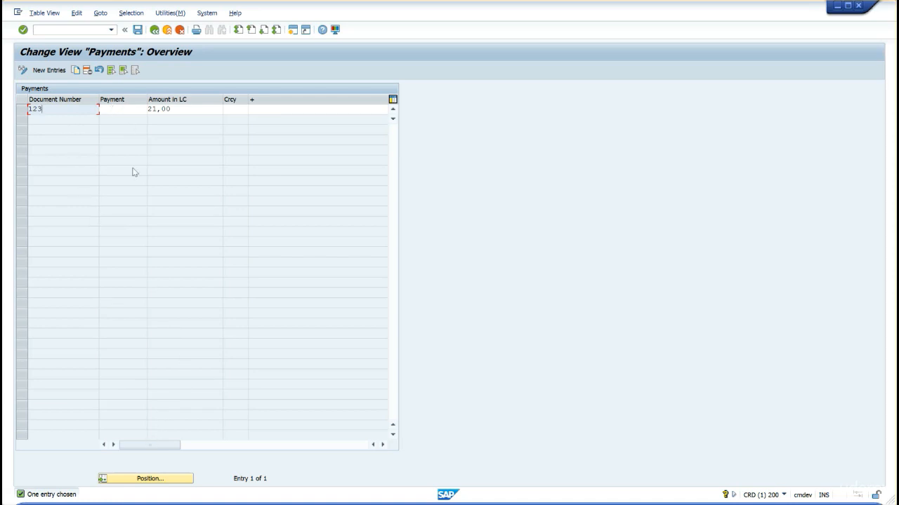
Examine the columns and the existing entry in the Payments maintenance view
{"action": "mouse_move", "coordinate": [152, 444]}
{"action": "left_mouse_down"}
{"action": "mouse_move", "coordinate": [339, 444]}
{"action": "mouse_move", "coordinate": [152, 444]}
{"action": "left_mouse_up"}
{"action": "left_click", "coordinate": [263, 108]}
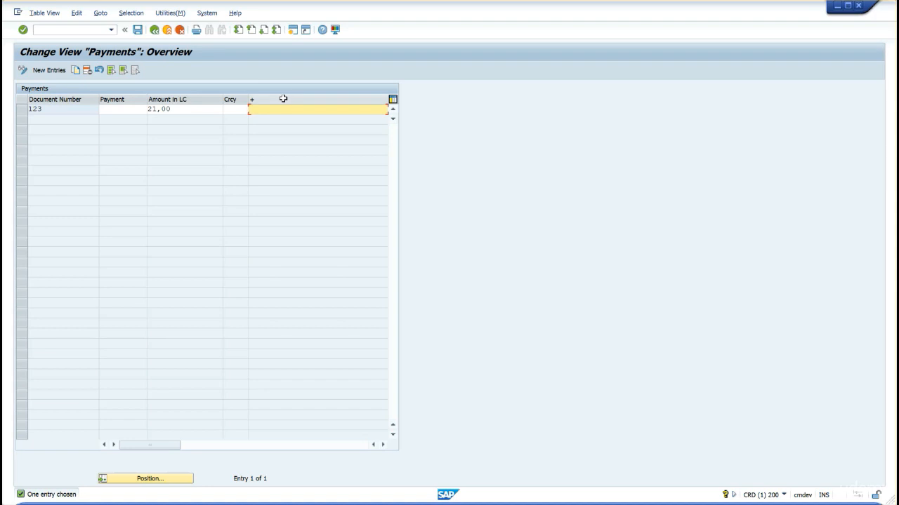
{"action": "left_click_drag", "start_coordinate": [146, 445], "coordinate": [122, 440]}
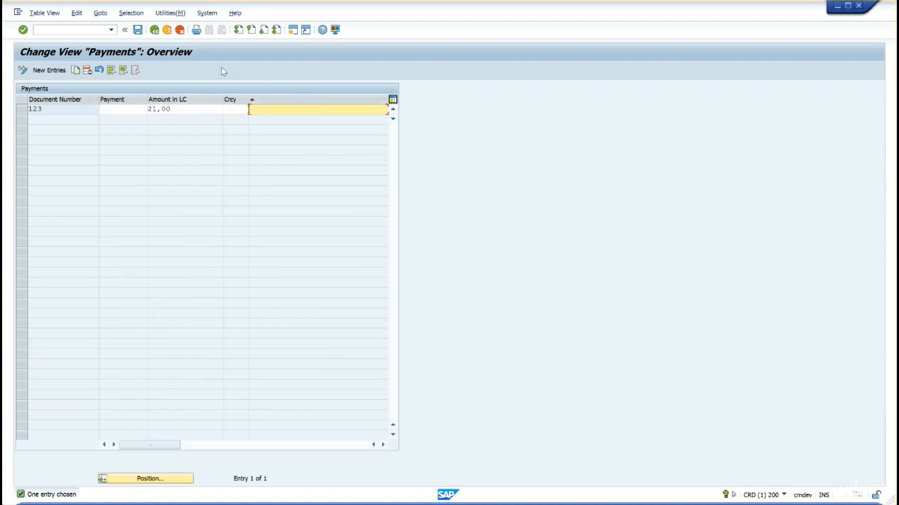